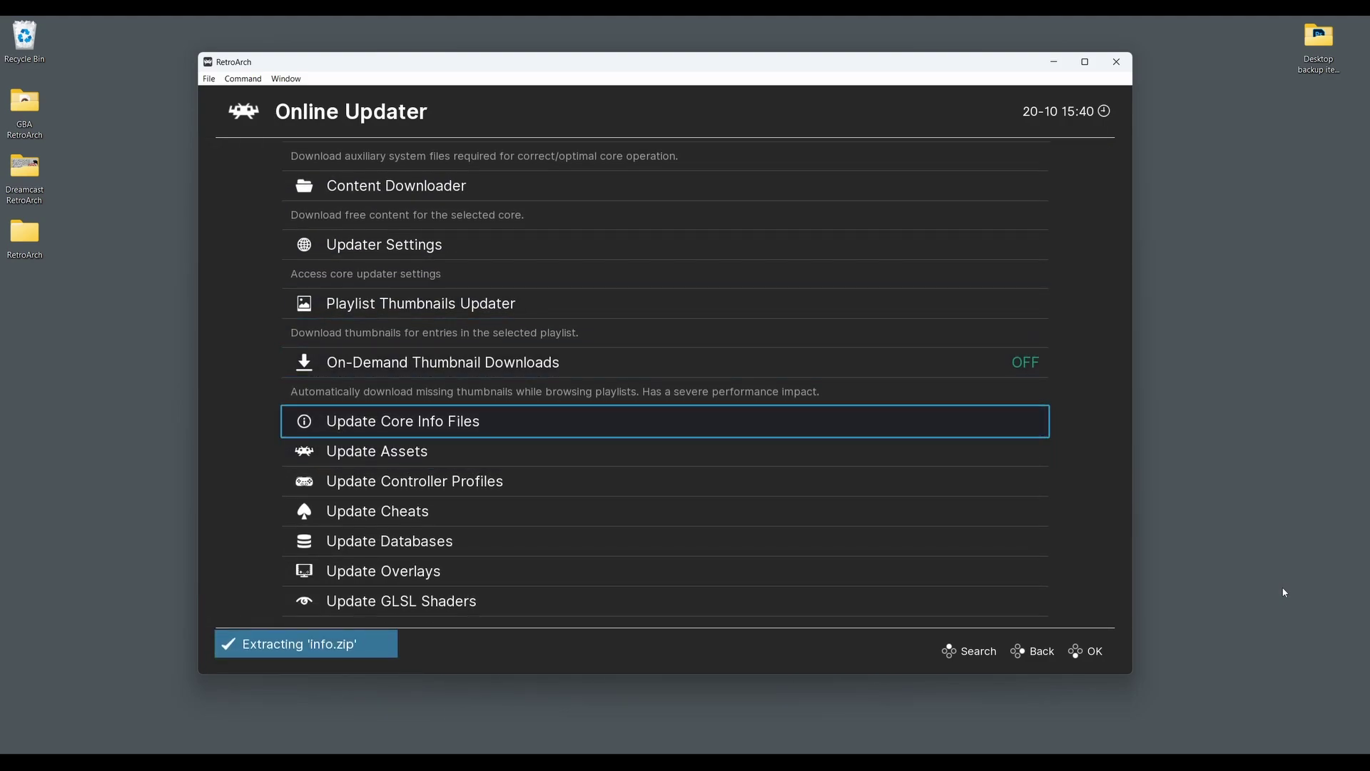
# Update the databases through the online updater and return to the main menu.
pyautogui.press('Down')
pyautogui.press('Down')
pyautogui.press('Down')
pyautogui.press('Down')
pyautogui.press('Return')
pyautogui.press('BackSpace')
# Start loading content and browse through the folders towards the game files.
pyautogui.press('Up')
pyautogui.press('Up')
pyautogui.press('Return')
pyautogui.press('Down')
pyautogui.press('Down')
pyautogui.press('Down')
pyautogui.press('Down')
pyautogui.press('Down')
pyautogui.press('Down')
pyautogui.press('Return')
pyautogui.press('Down')
pyautogui.press('Down')
pyautogui.press('Down')
pyautogui.press('Return')
pyautogui.press('Down')
pyautogui.press('Down')
pyautogui.press('Return')
# Go further down the folder listing and open the folder that holds the games.
pyautogui.press('Down')
pyautogui.press('Down')
pyautogui.press('Down')
pyautogui.press('Down')
pyautogui.press('Down')
pyautogui.press('Down')
pyautogui.press('Down')
pyautogui.press('Down')
pyautogui.press('Down')
pyautogui.press('Down')
pyautogui.press('Down')
pyautogui.press('Down')
pyautogui.press('Down')
pyautogui.press('Down')
pyautogui.press('Down')
pyautogui.press('Down')
pyautogui.press('Down')
pyautogui.press('Down')
pyautogui.press('Down')
pyautogui.press('Down')
pyautogui.press('Down')
pyautogui.press('Down')
pyautogui.press('Down')
pyautogui.press('Down')
pyautogui.press('Return')
pyautogui.press('Down')
pyautogui.press('Return')
# Run the chosen game with the mGBA core and resize the emulator window.
pyautogui.press('Down')
pyautogui.press('Down')
pyautogui.press('Down')
pyautogui.press('Down')
pyautogui.press('Down')
pyautogui.press('Down')
pyautogui.press('Down')
pyautogui.press('Down')
pyautogui.press('Up')
pyautogui.press('Return')
pyautogui.moveTo(584, 341); pyautogui.dragTo(1093, 675)
# Open the Video category of the mGBA core options for the running game.
pyautogui.press('F1')
pyautogui.press('Down')
pyautogui.press('Down')
pyautogui.press('Down')
pyautogui.press('Down')
pyautogui.press('Return')
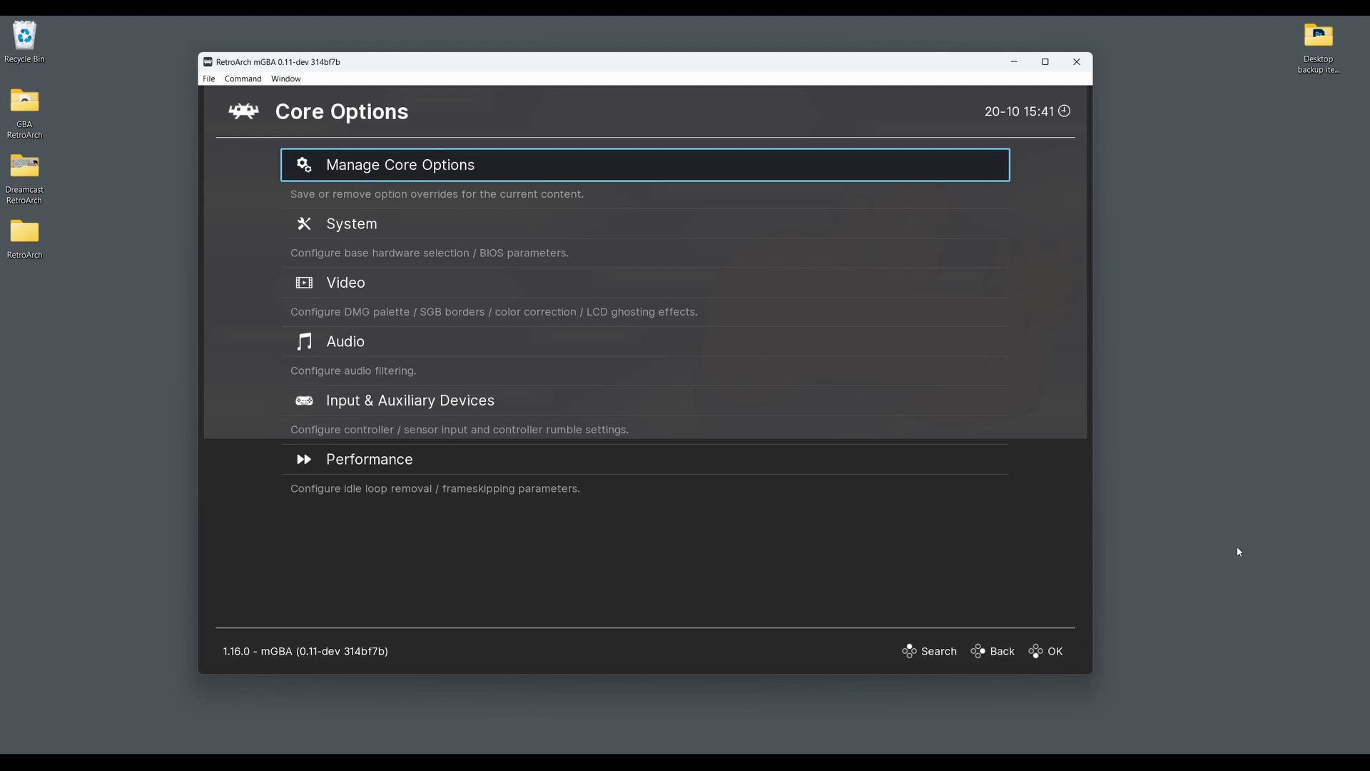
pyautogui.press('Down')
pyautogui.press('Down')
pyautogui.press('Return')
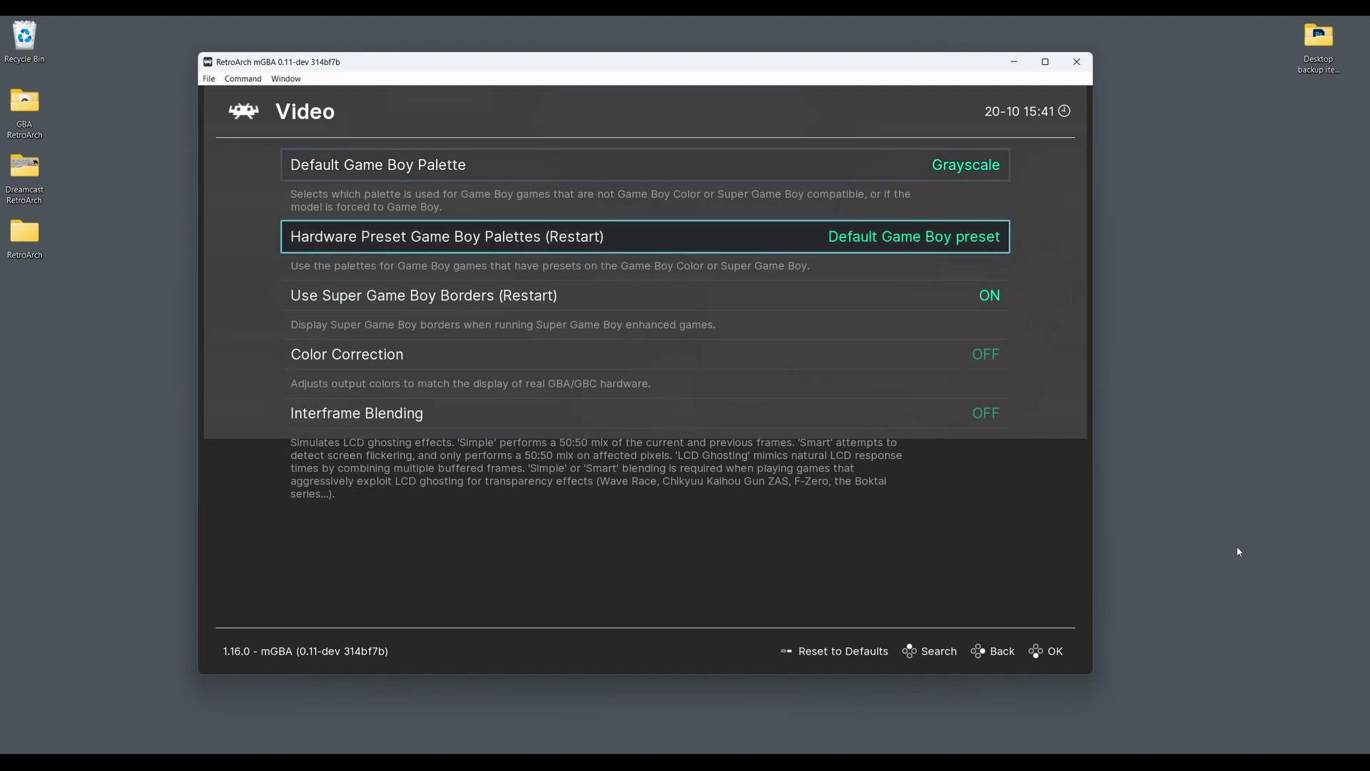